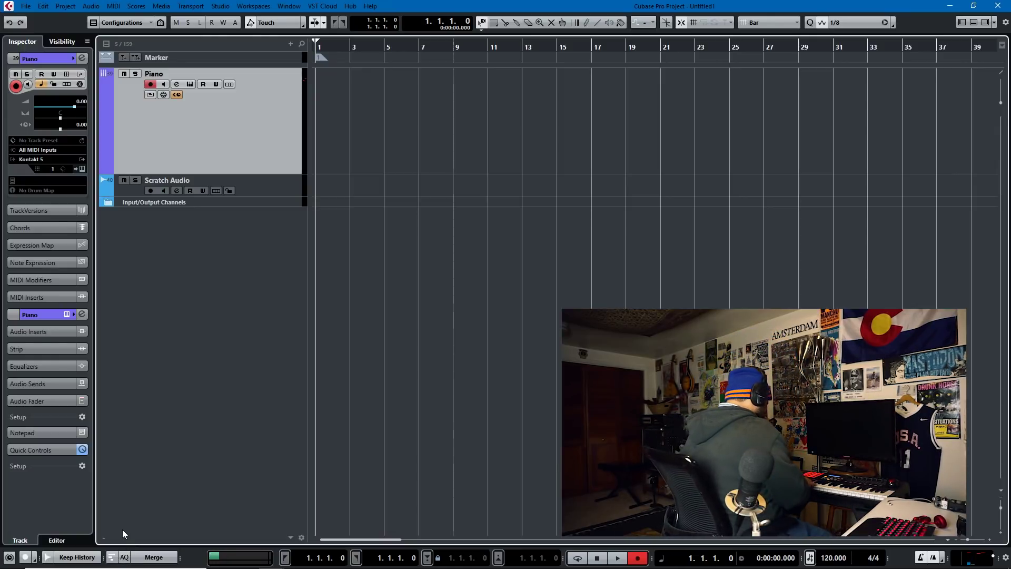
# Step: Record a four-bar piano part on the Piano track starting at bar 1
pyautogui.press('KP_Multiply')
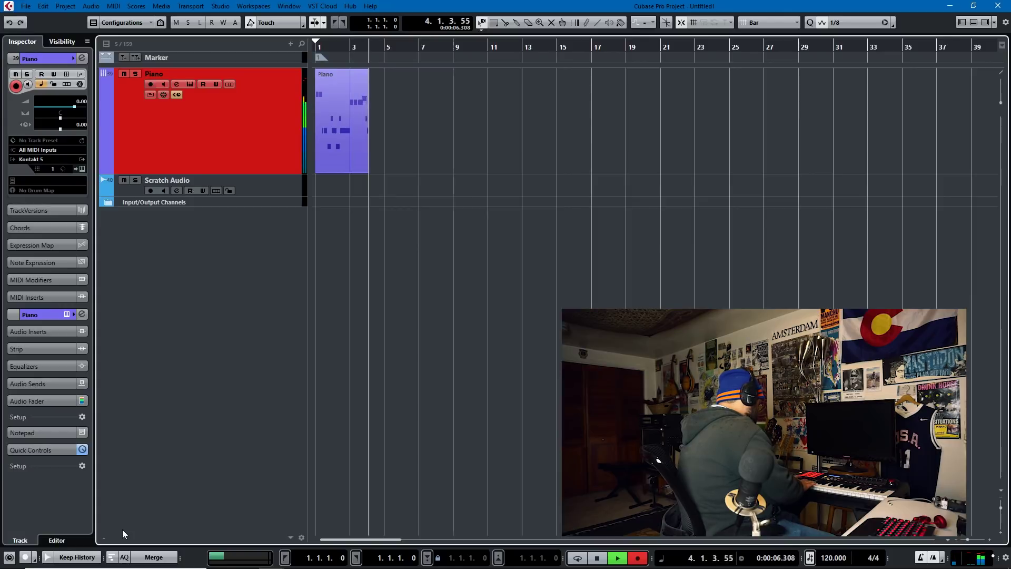
pyautogui.press('space')
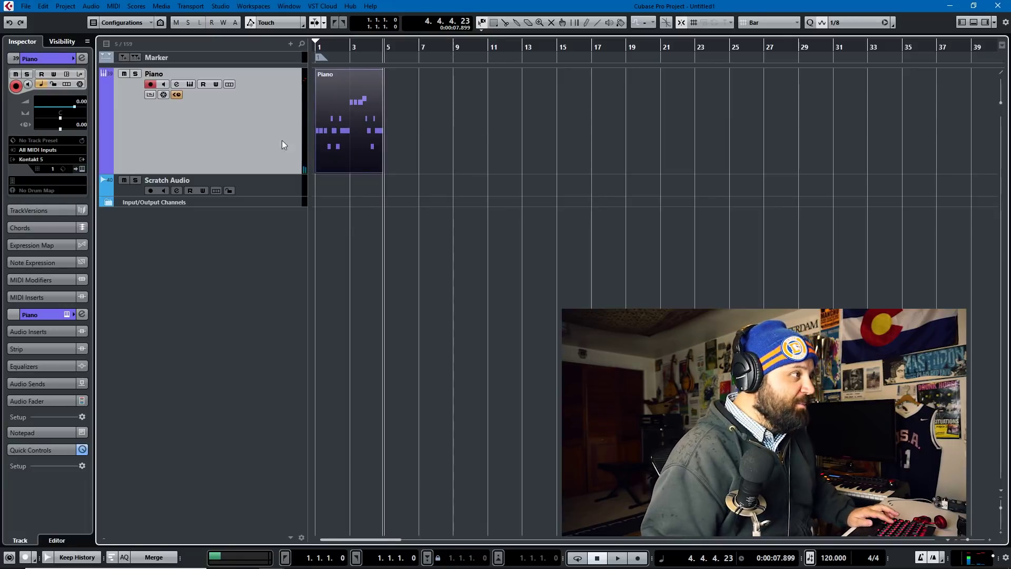
pyautogui.scroll(10, 371, 161)
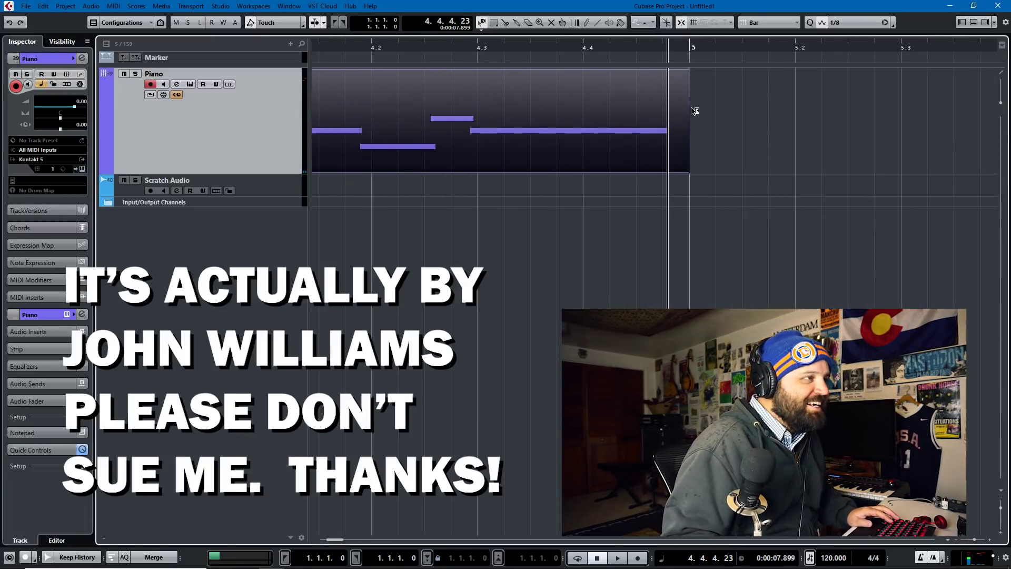
# Step: Play the recorded piano part back from the project start, twice
pyautogui.press('Home')
pyautogui.press('space')
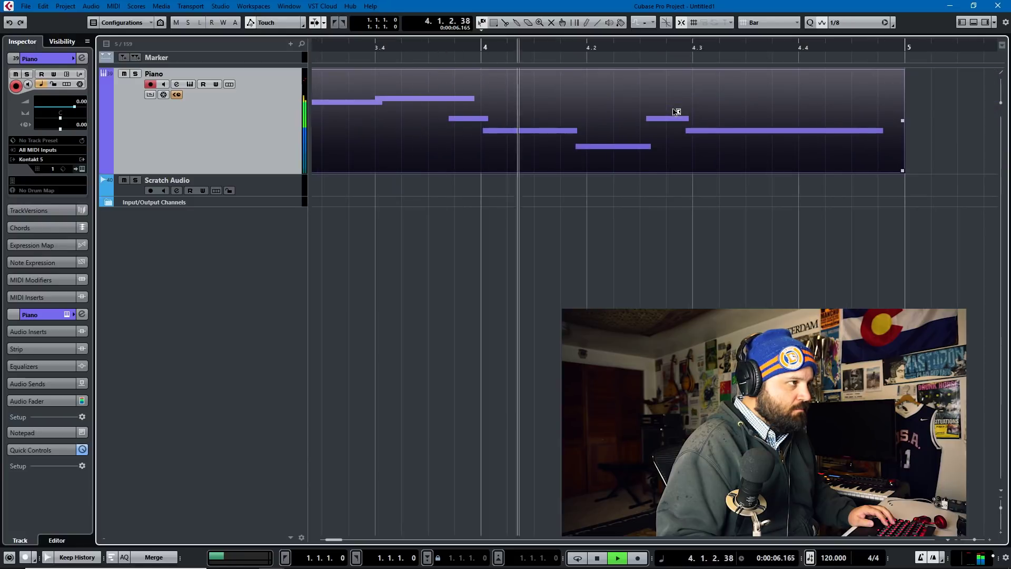
pyautogui.scroll(-4, 563, 129)
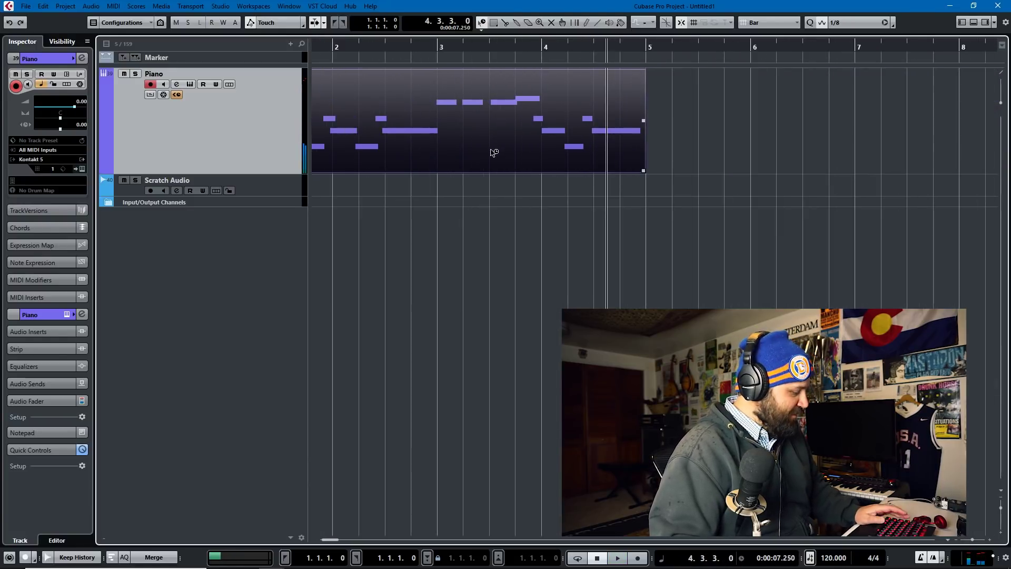
pyautogui.press('KP_Subtract')
pyautogui.press('space')
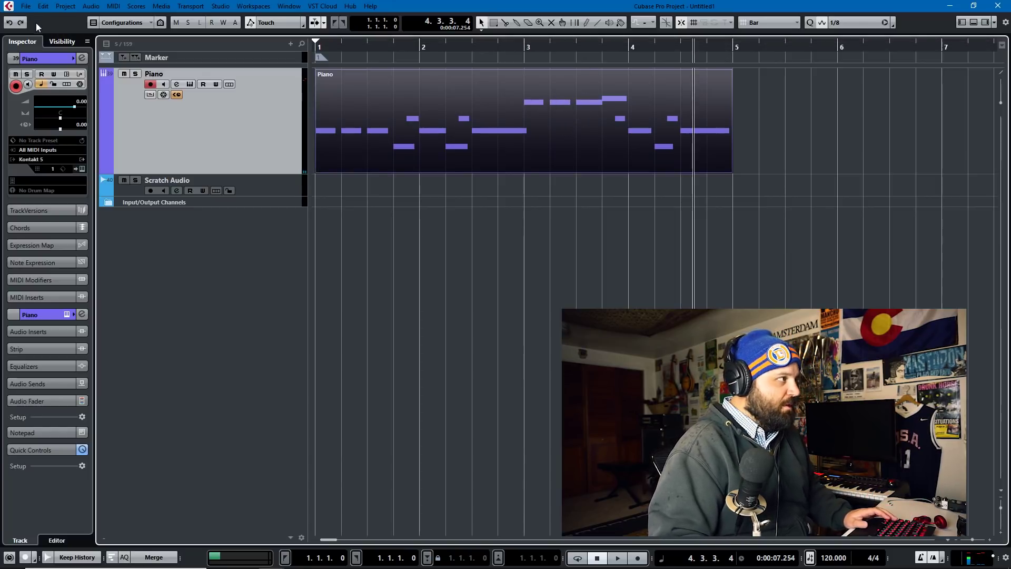
# Step: Copy the Piano part and paste it at bar 5 using the Edit menu
pyautogui.click(43, 6)
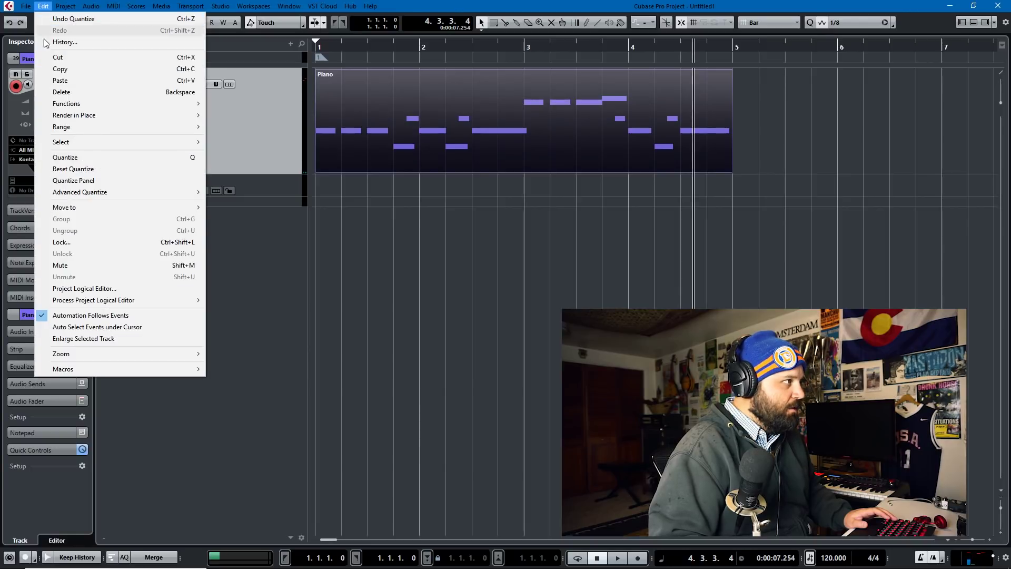
pyautogui.click(61, 69)
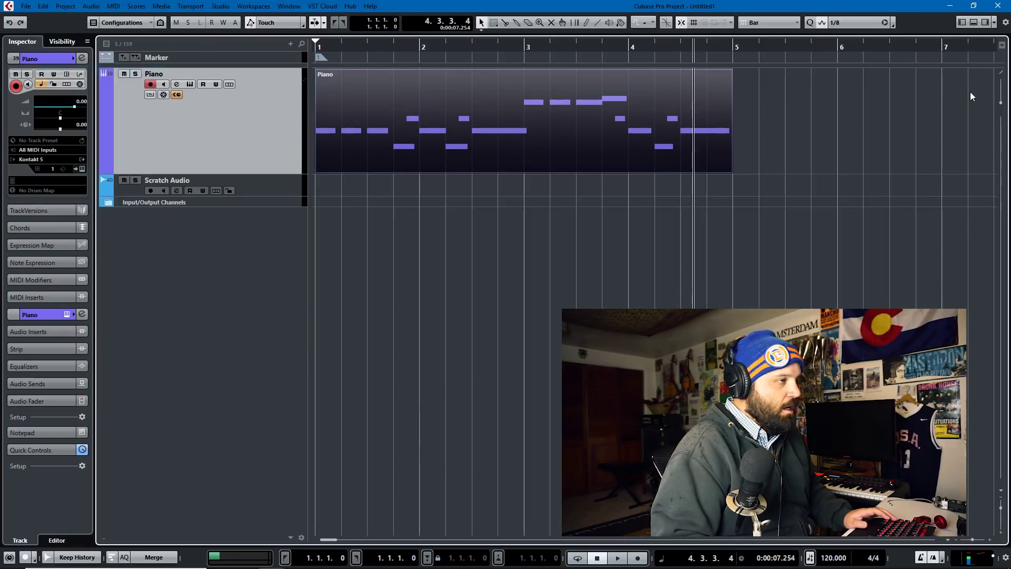
pyautogui.click(733, 51)
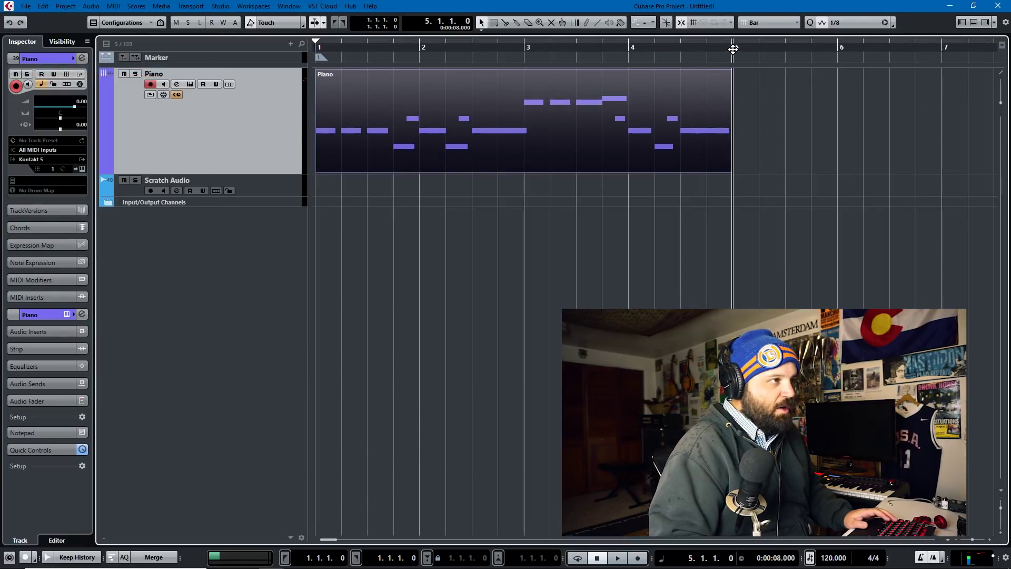
pyautogui.click(43, 6)
pyautogui.click(71, 79)
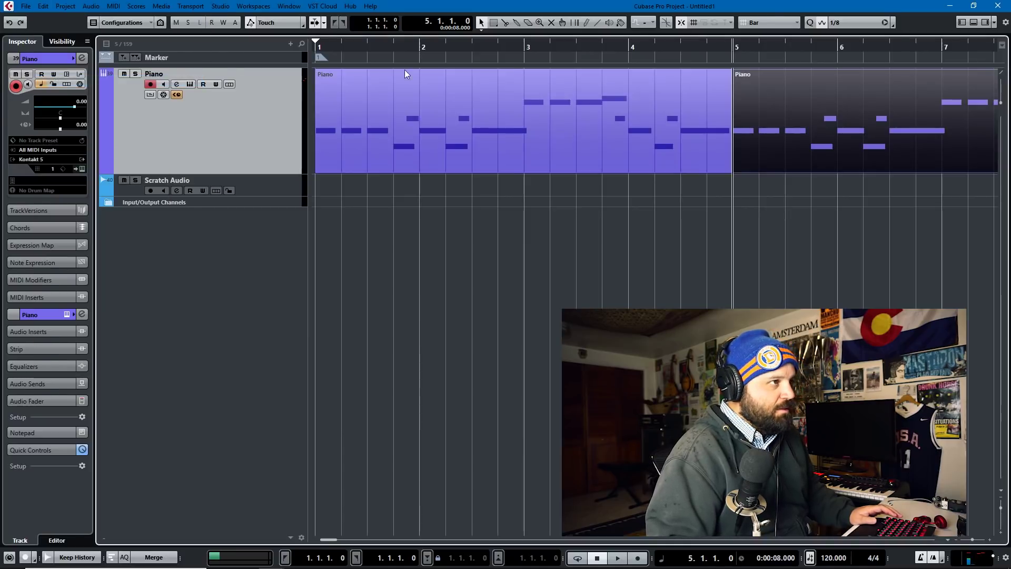
# Step: Delete the pasted copy and Alt-drag the Piano part to bars 5–9 instead
pyautogui.press('g')
pyautogui.press('g')
pyautogui.click(683, 115)
pyautogui.click(501, 97)
pyautogui.press('Delete')
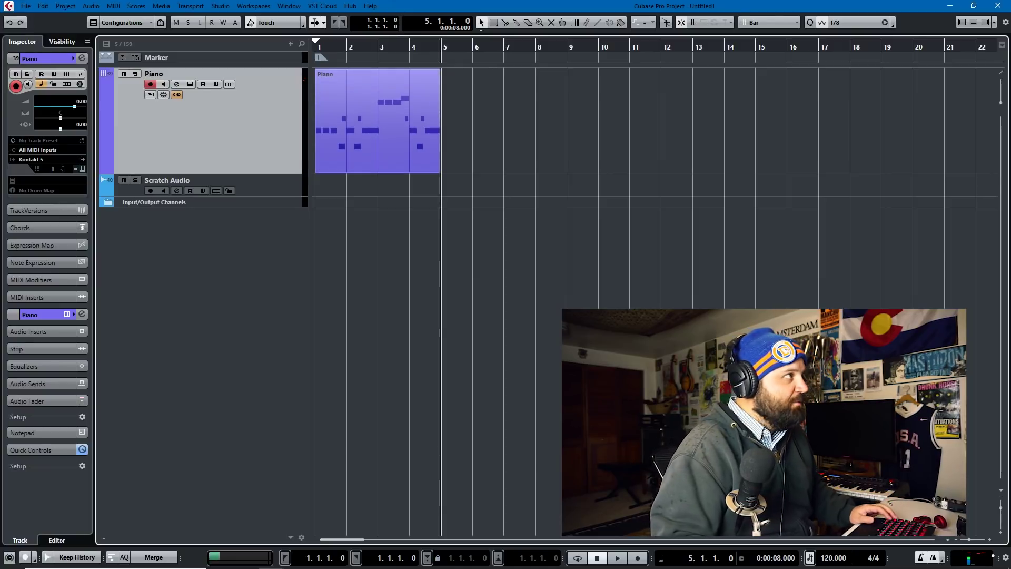
pyautogui.moveTo(359, 128); pyautogui.dragTo(486, 129)
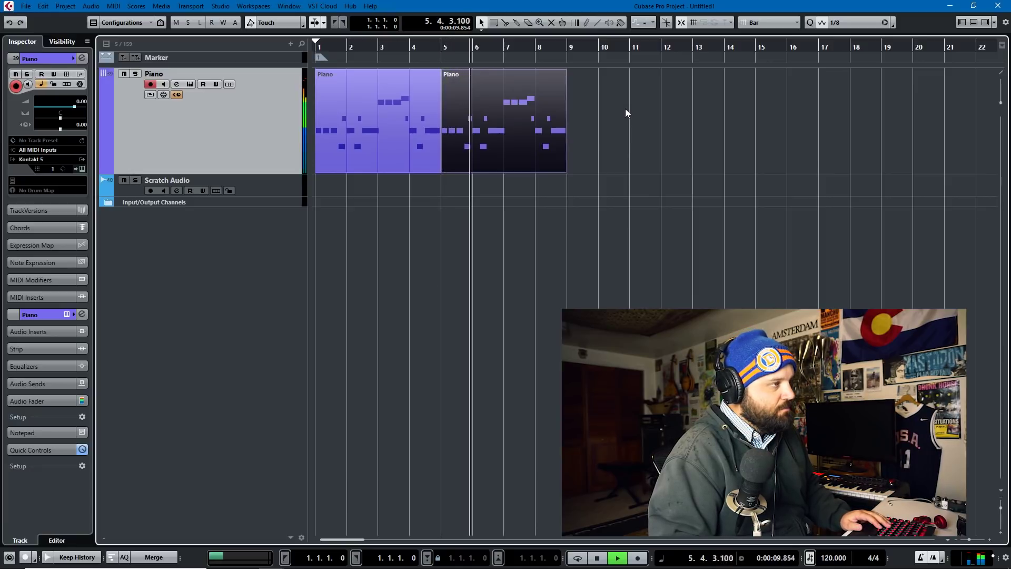
pyautogui.press('space')
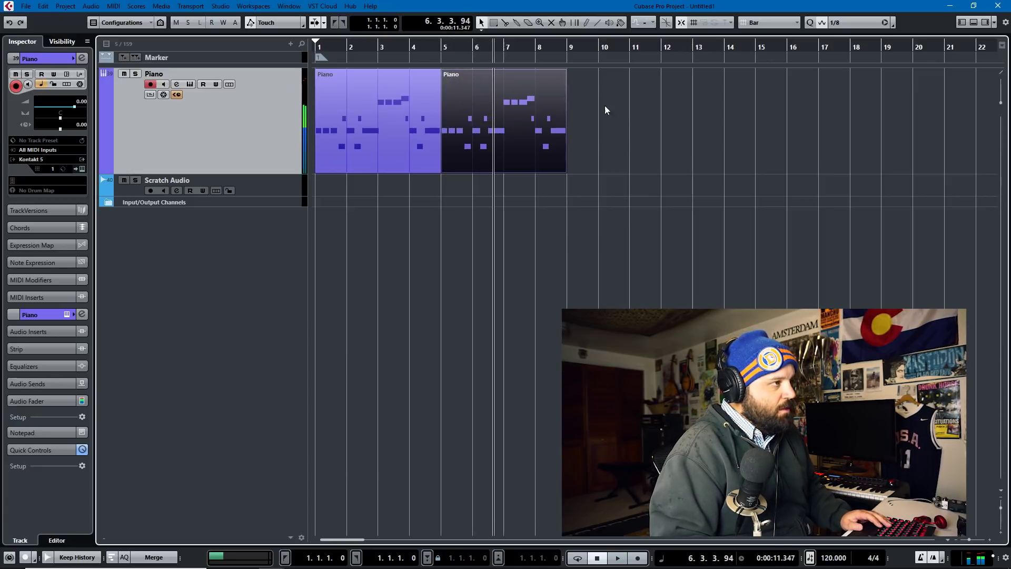
# Step: In the Key Editor, delete the second part's ending notes after bar 7
pyautogui.doubleClick(503, 102)
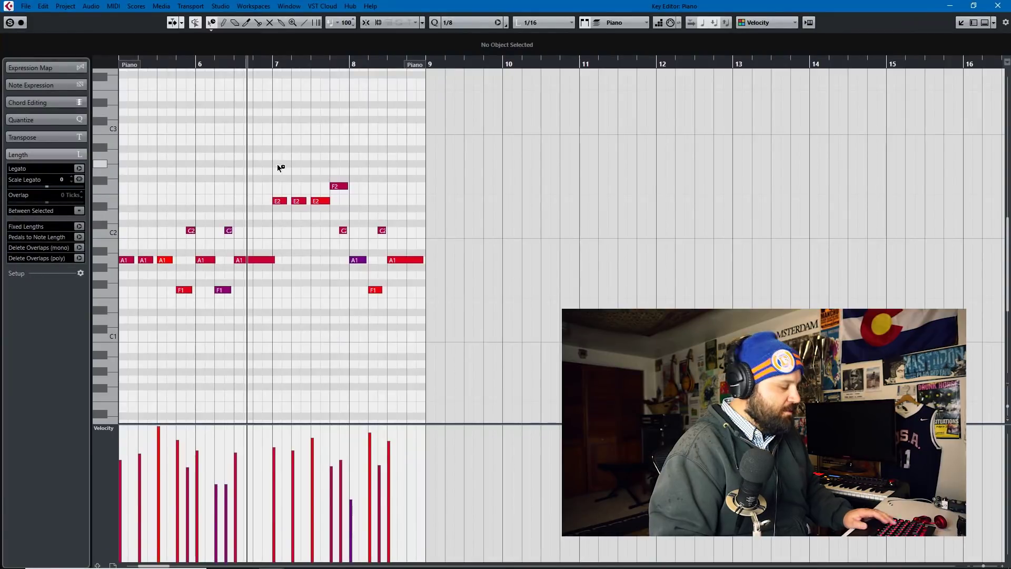
pyautogui.press('1')
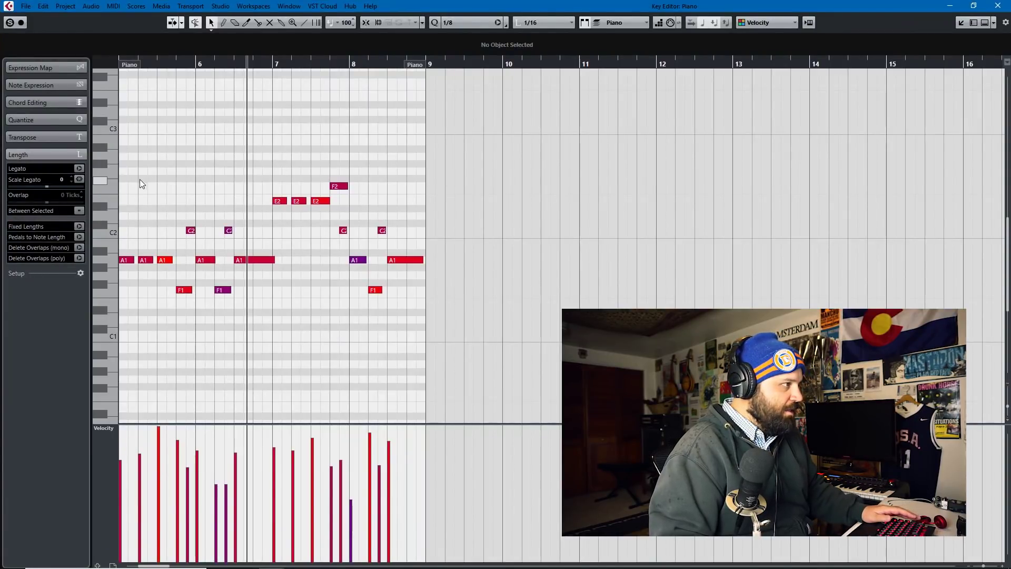
pyautogui.click(146, 260)
pyautogui.moveTo(130, 189); pyautogui.dragTo(253, 352)
pyautogui.moveTo(269, 131); pyautogui.dragTo(416, 266)
pyautogui.moveTo(434, 347); pyautogui.dragTo(279, 162)
pyautogui.press('Delete')
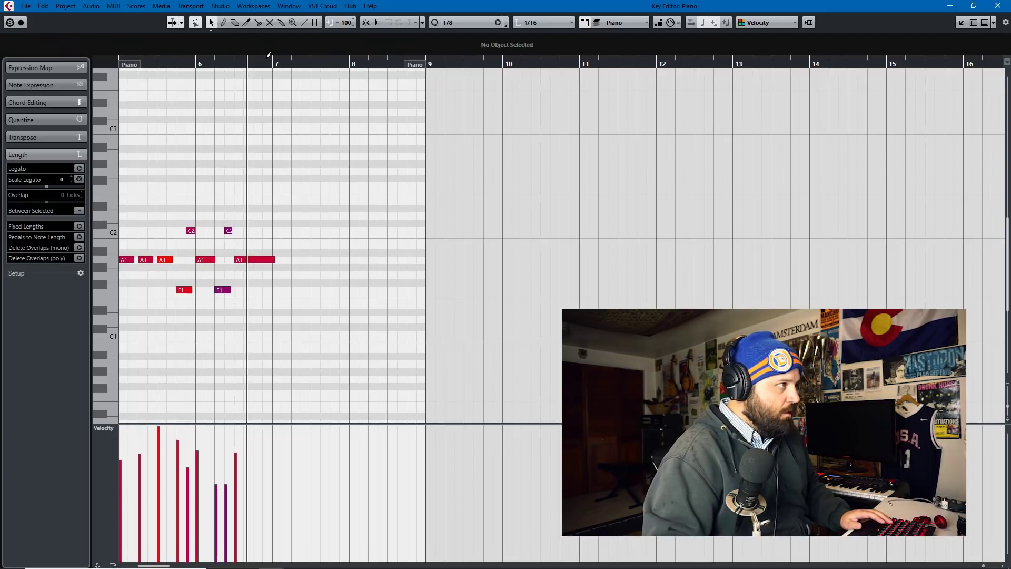
# Step: Paste the opening phrase at bar 7 and play back the edited part
pyautogui.click(273, 64)
pyautogui.hotkey('ctrl', 'v')
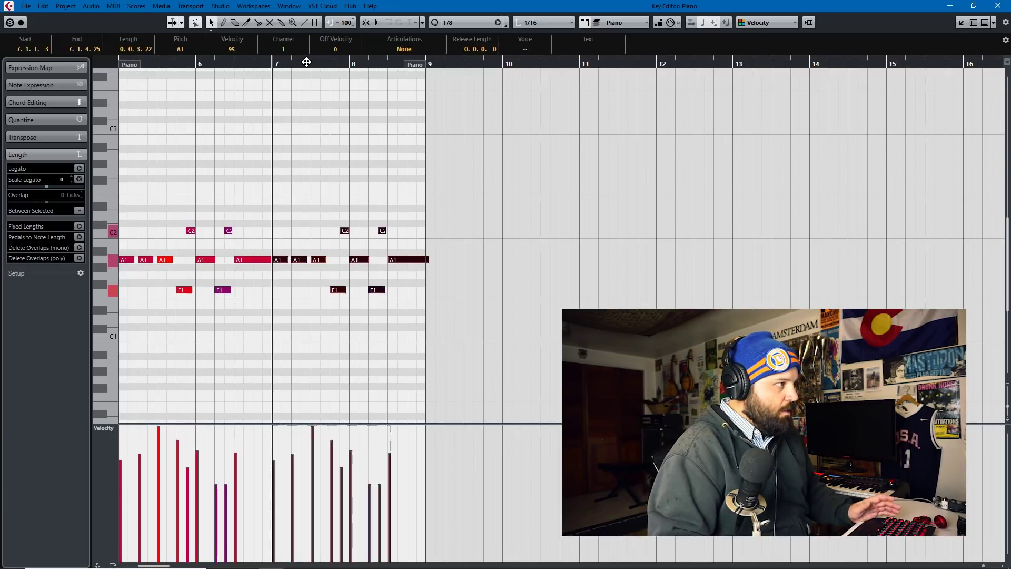
pyautogui.press('space')
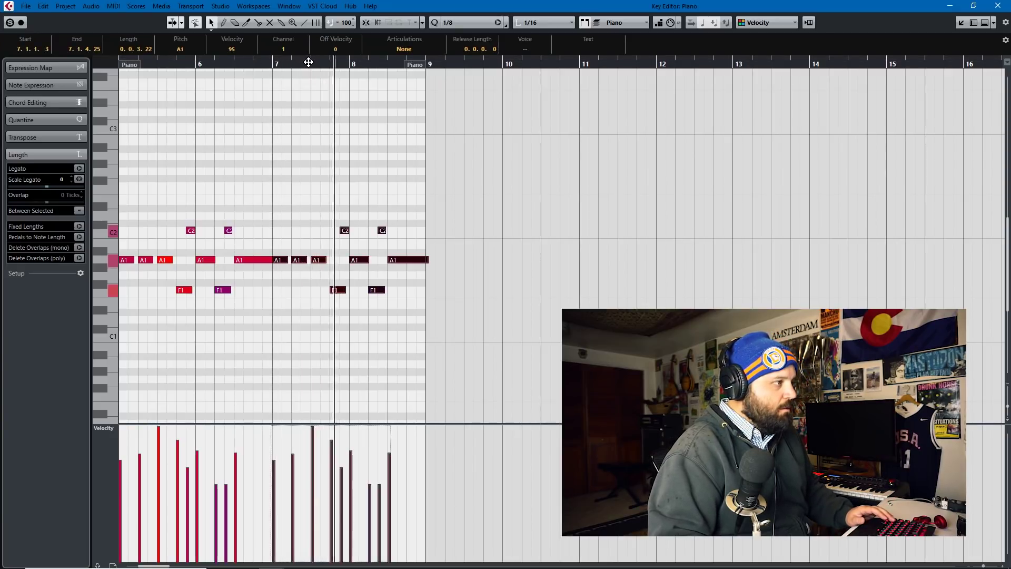
pyautogui.hotkey('ctrl', 'w')
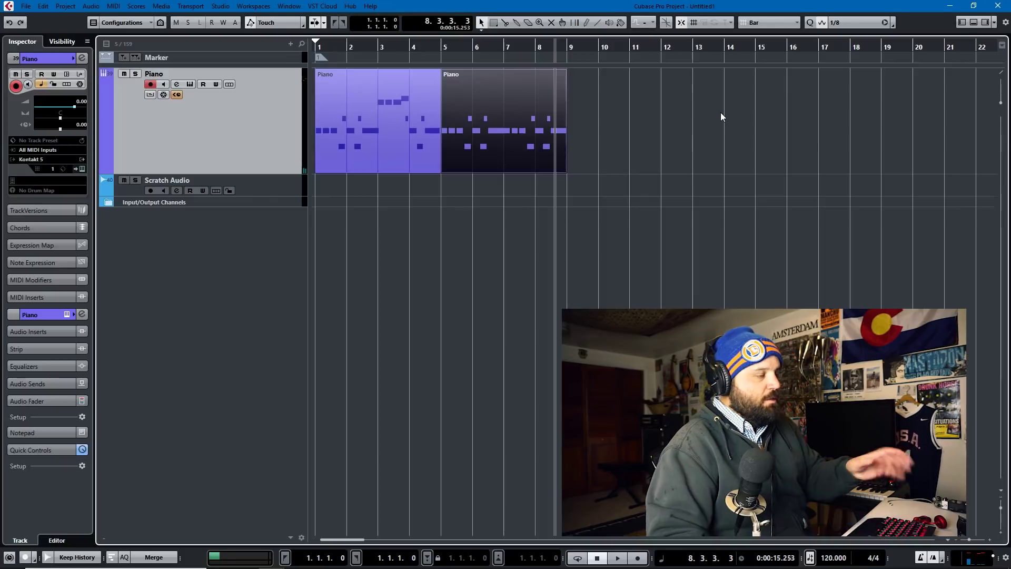
pyautogui.press('KP_Subtract')
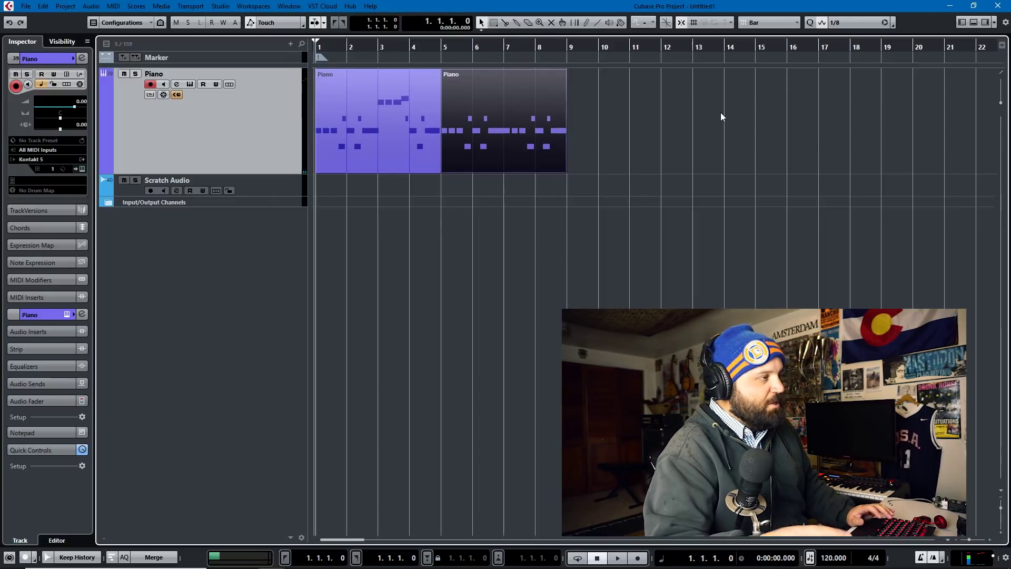
pyautogui.press('space')
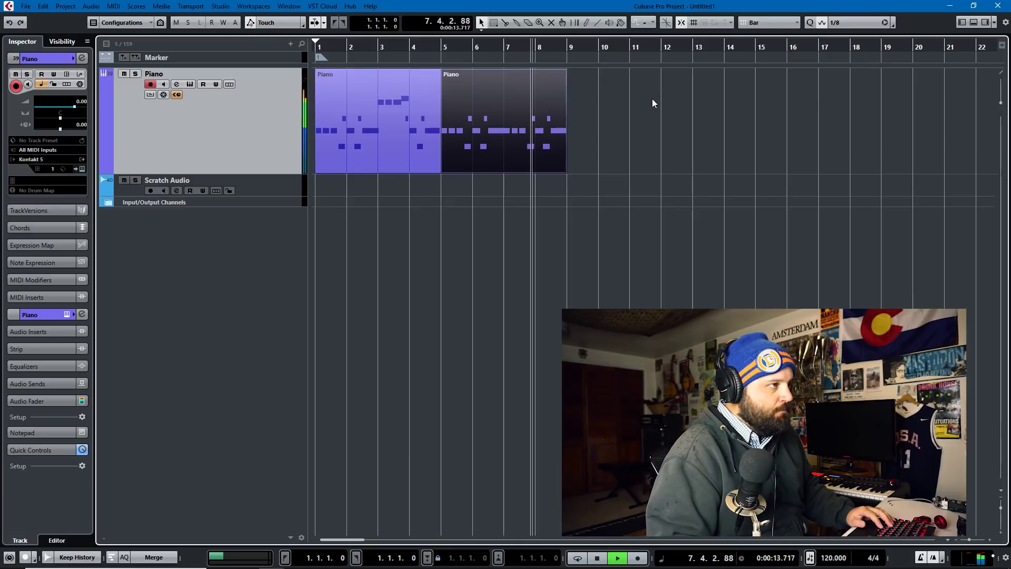
pyautogui.press('space')
pyautogui.moveTo(674, 98); pyautogui.dragTo(541, 113)
pyautogui.press('Delete')
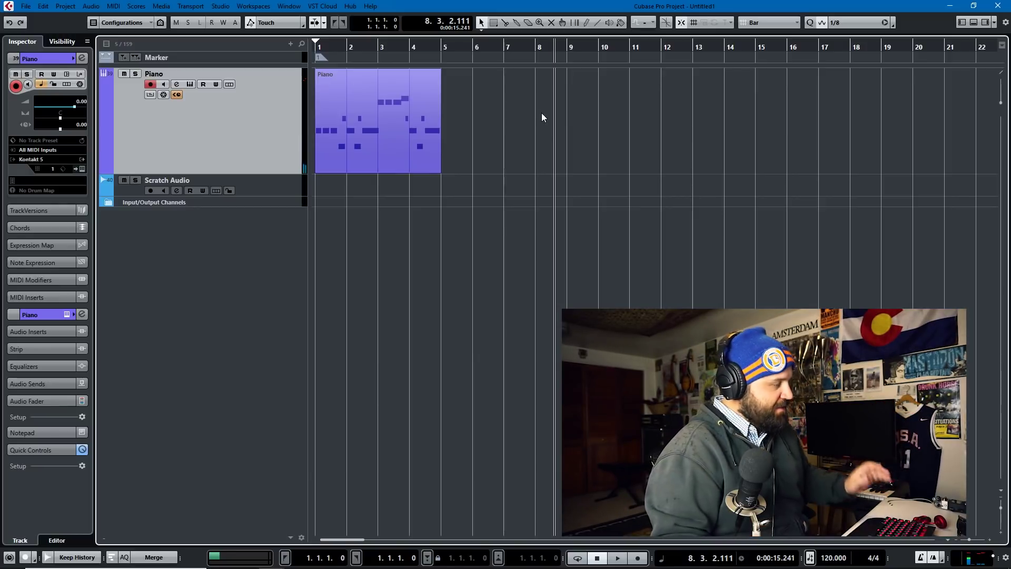
pyautogui.click(398, 87)
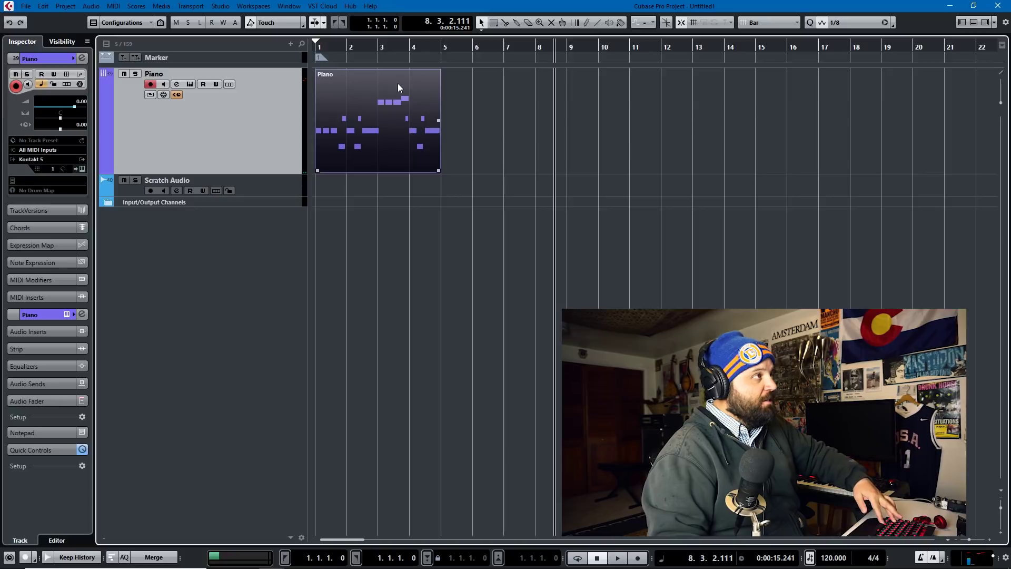
pyautogui.moveTo(397, 83); pyautogui.dragTo(553, 97)
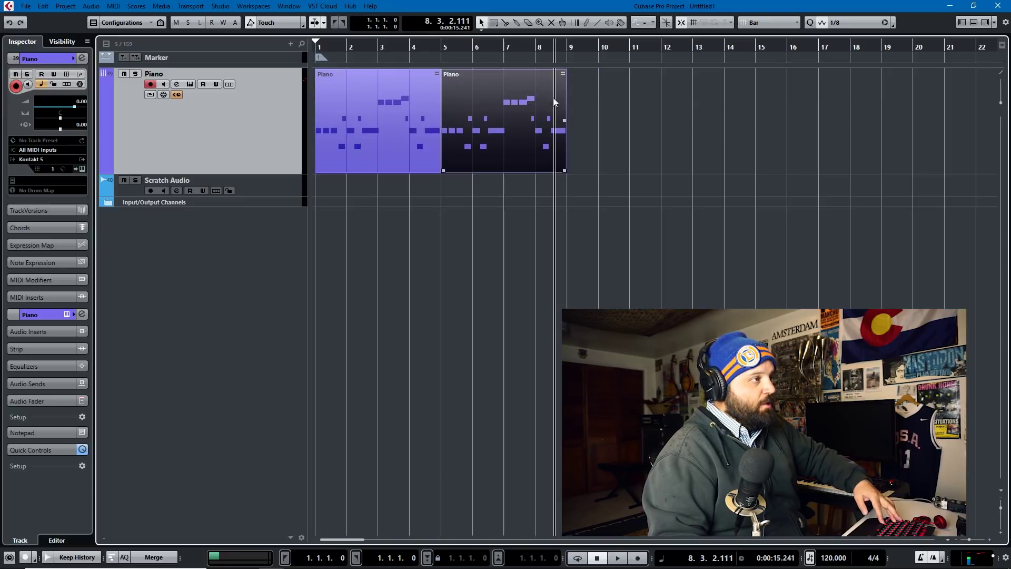
pyautogui.click(597, 90)
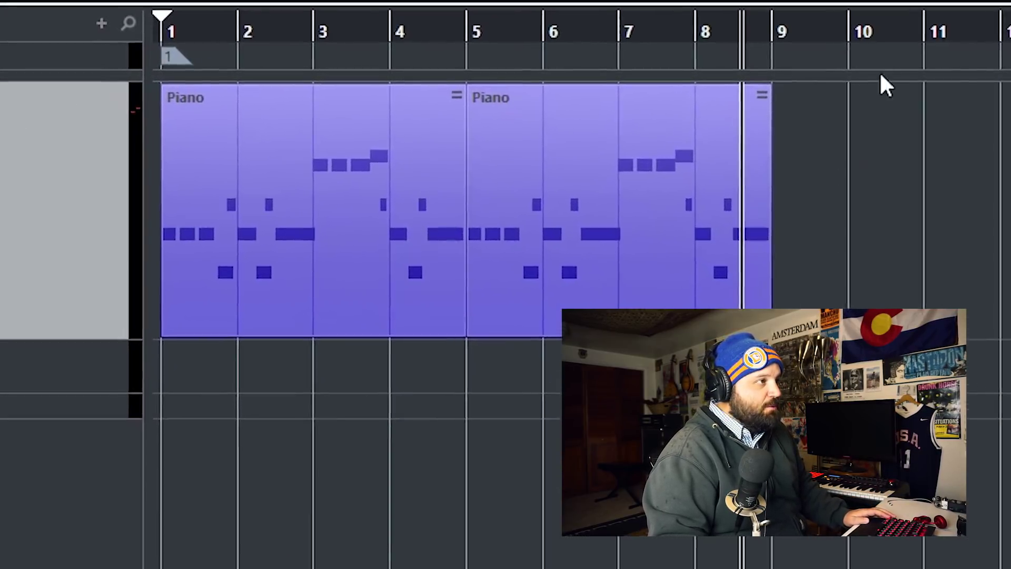
pyautogui.click(712, 116)
pyautogui.click(382, 143)
pyautogui.click(822, 90)
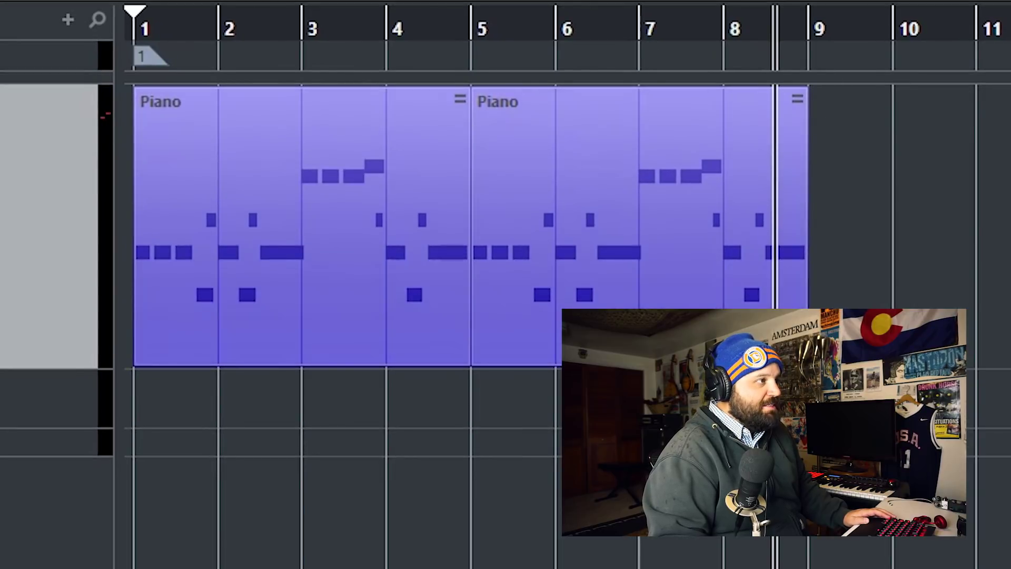
pyautogui.click(715, 121)
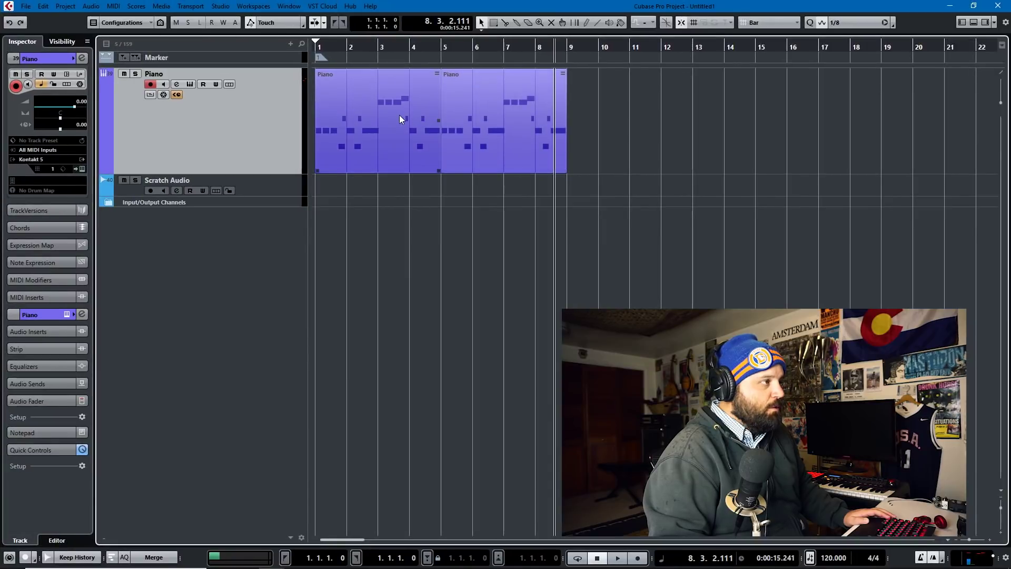
# Step: Raise the first three A1 notes of the opening part to E2 and play them back
pyautogui.doubleClick(453, 115)
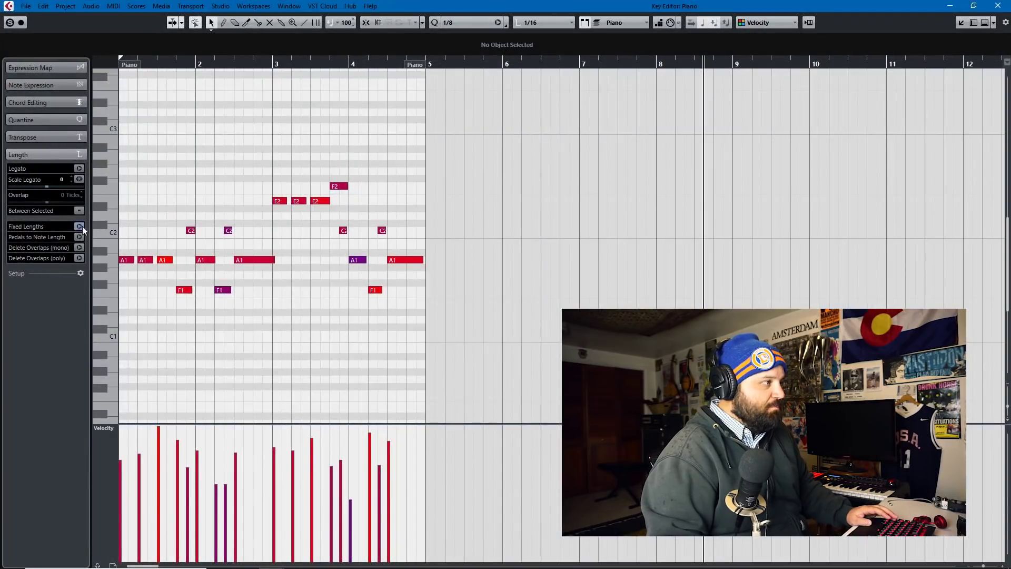
pyautogui.moveTo(163, 267); pyautogui.dragTo(166, 277)
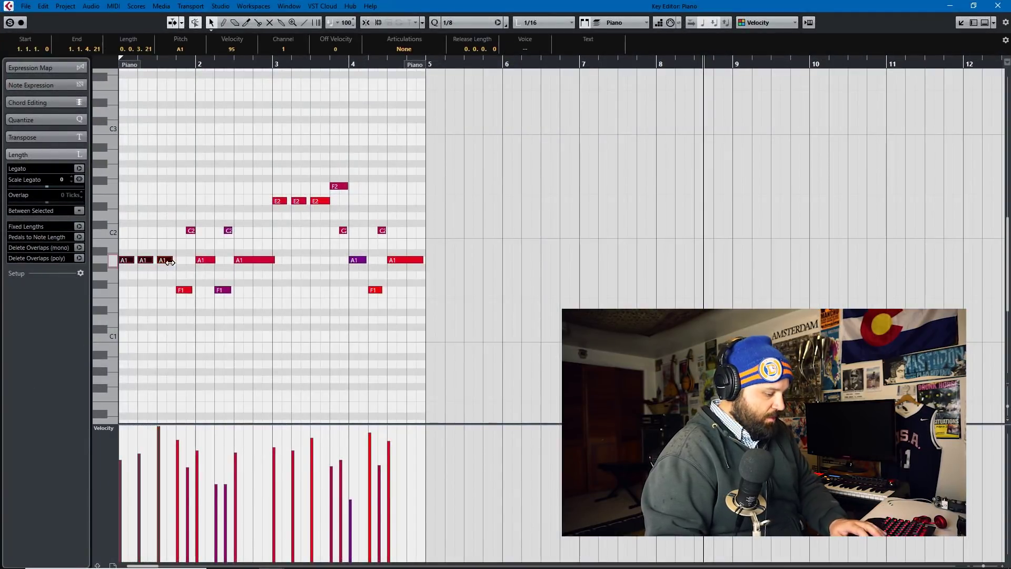
pyautogui.press('Up')
pyautogui.press('Up')
pyautogui.press('Up')
pyautogui.press('Up')
pyautogui.press('Up')
pyautogui.press('Up')
pyautogui.press('Up')
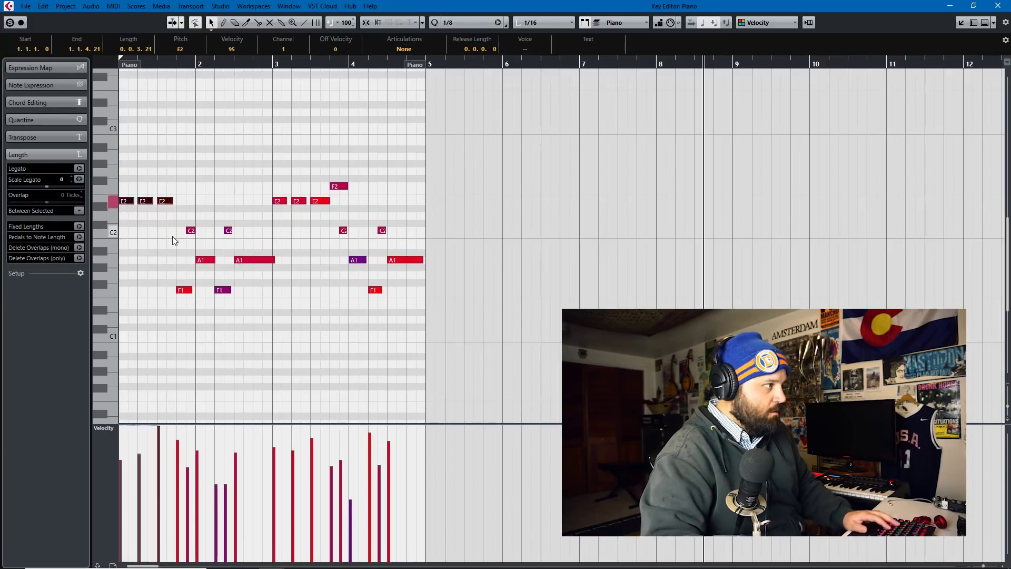
pyautogui.press('space')
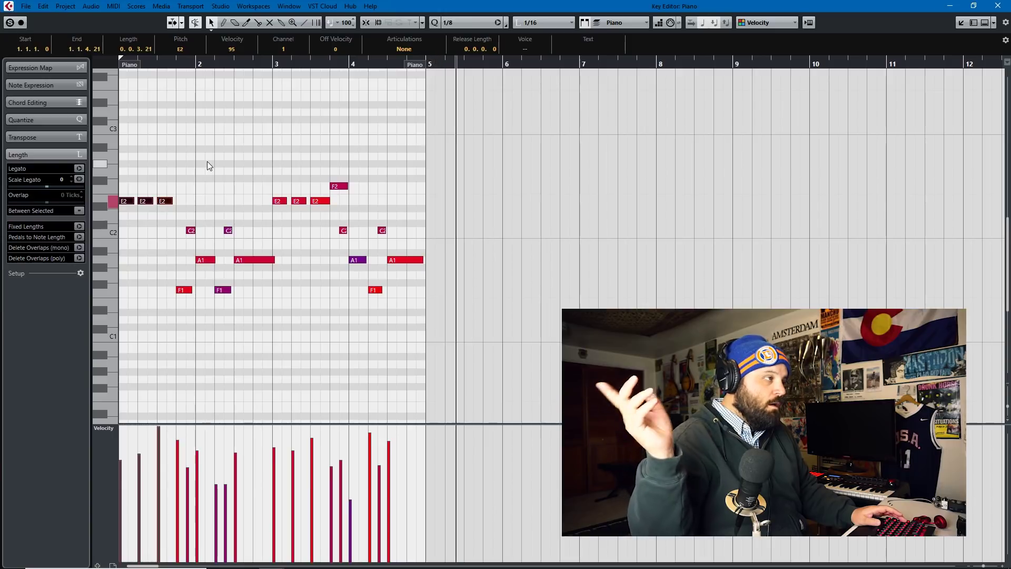
pyautogui.click(1004, 6)
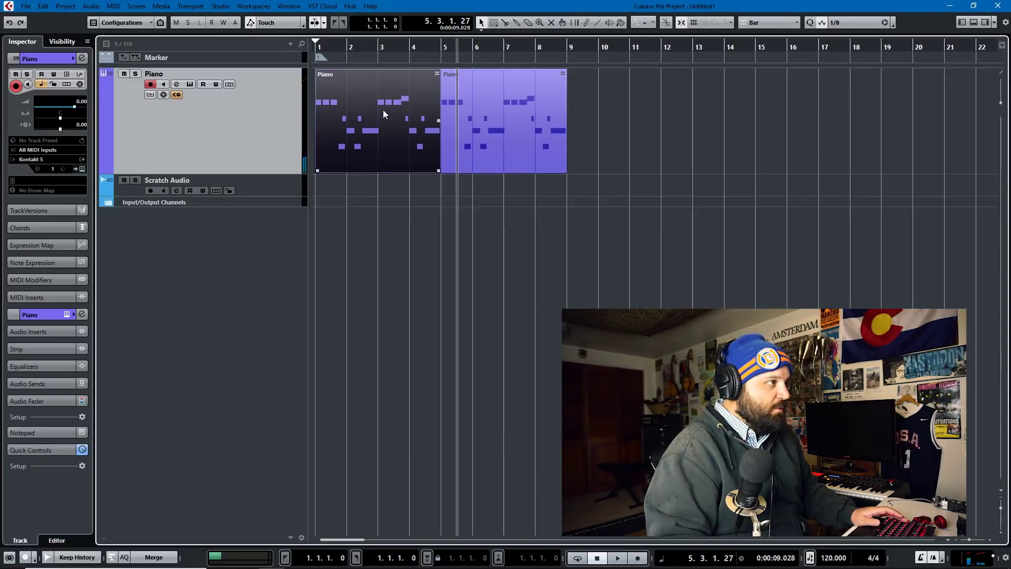
# Step: Undo the pitch change, delete the bars 5–9 shared copy, and paste an independent copy at bar 5
pyautogui.hotkey('ctrl', 'z')
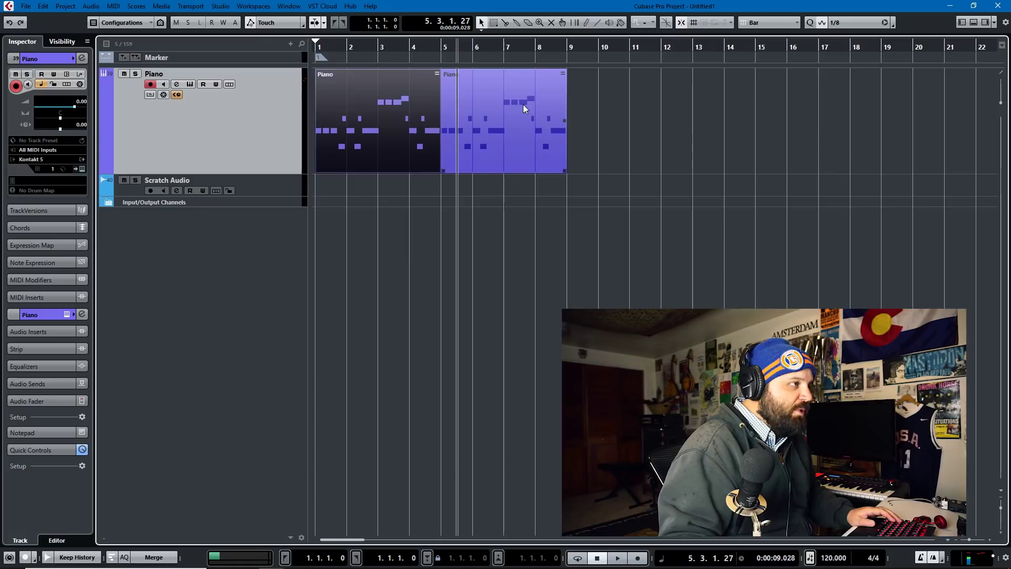
pyautogui.press('Left')
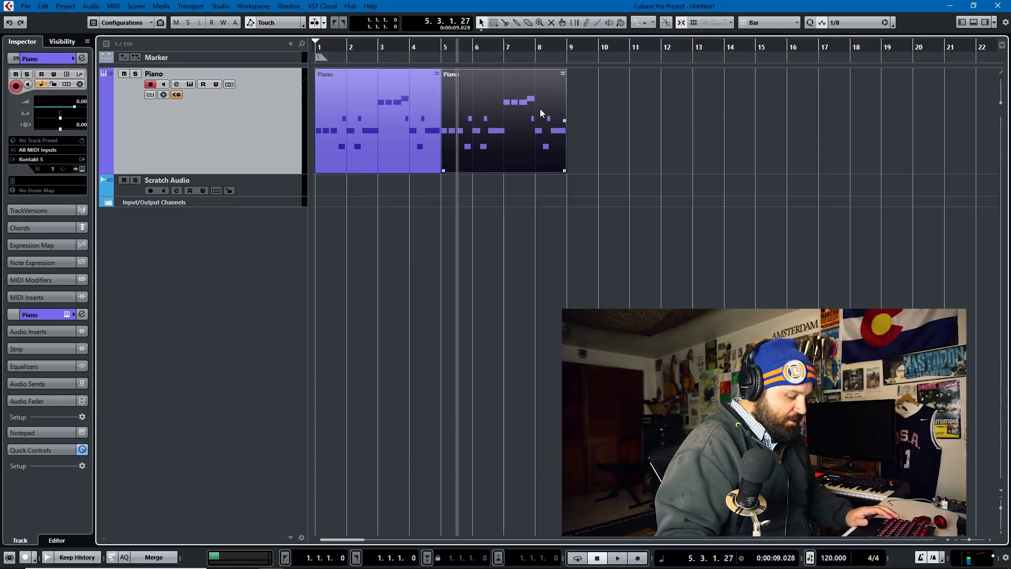
pyautogui.press('Delete')
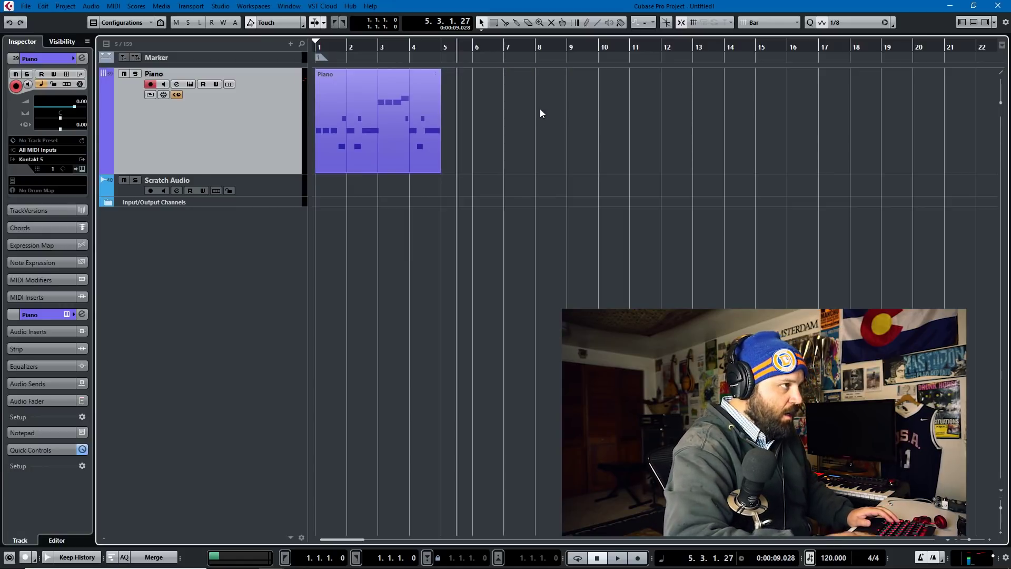
pyautogui.click(441, 47)
pyautogui.hotkey('ctrl', 'v')
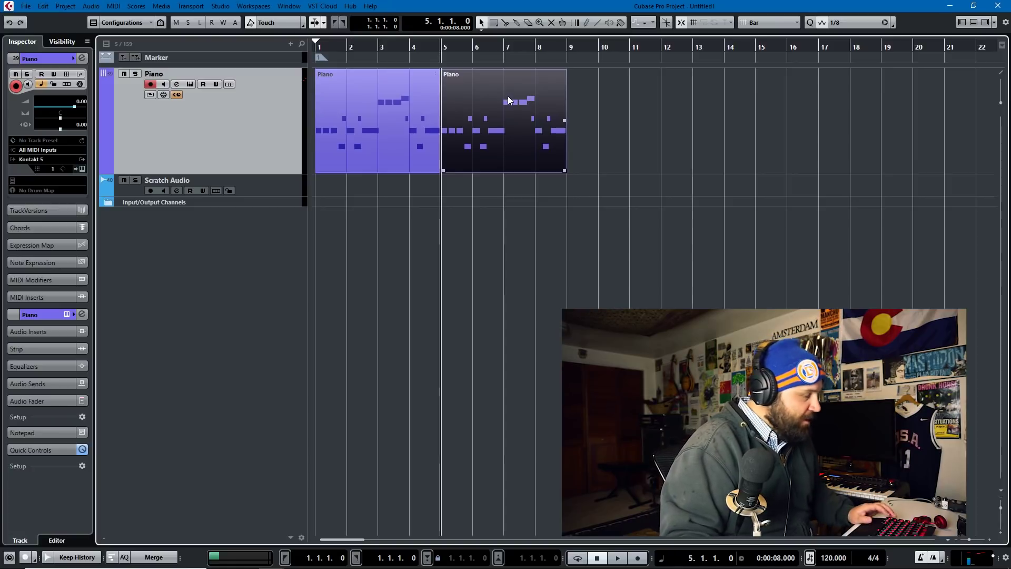
# Step: Copy the part to bar 9, add a shared copy at bar 13, and drag it onto a new Piano 01 track
pyautogui.moveTo(508, 101); pyautogui.dragTo(632, 104)
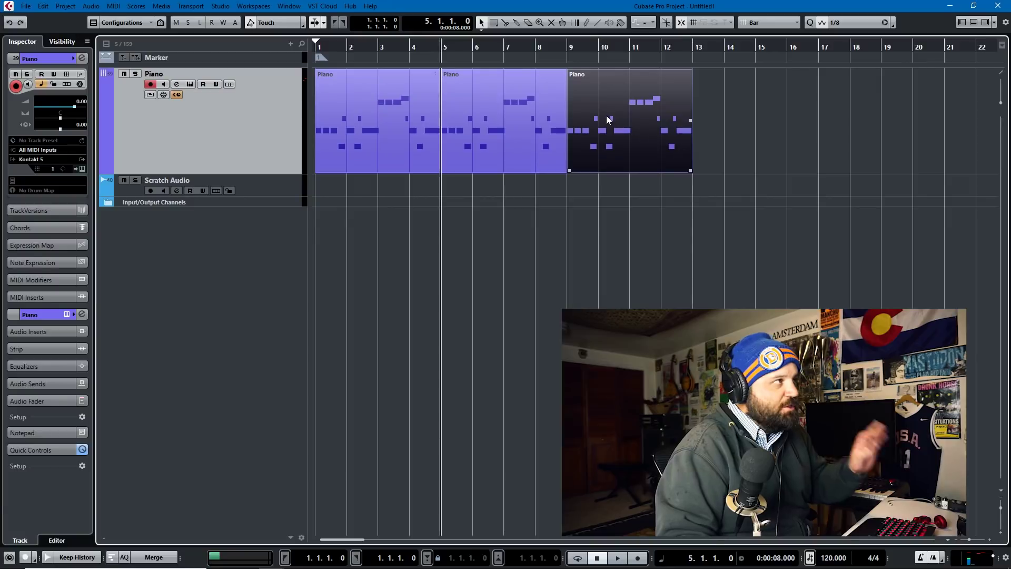
pyautogui.moveTo(622, 116); pyautogui.dragTo(745, 131)
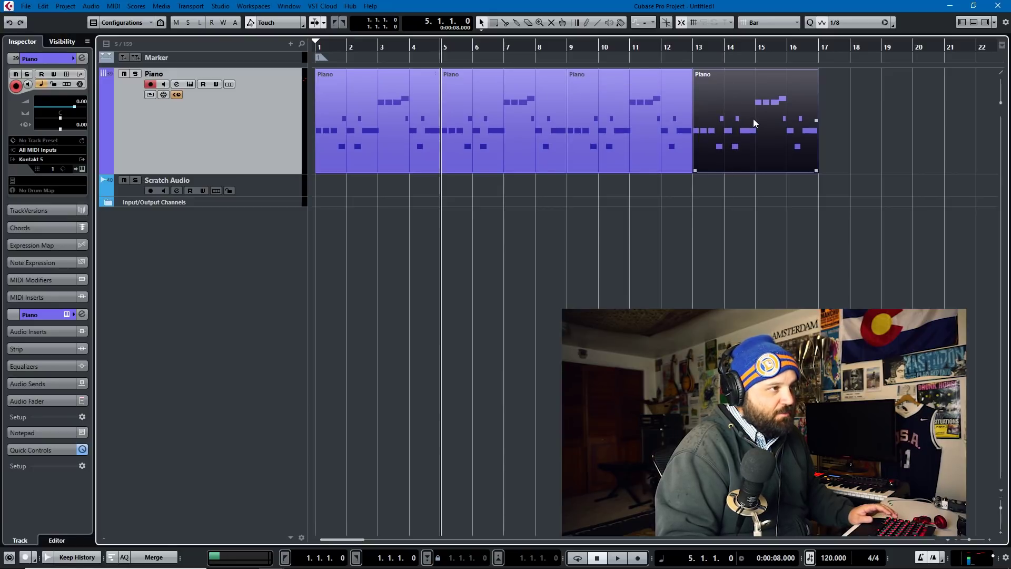
pyautogui.moveTo(754, 121); pyautogui.dragTo(748, 270)
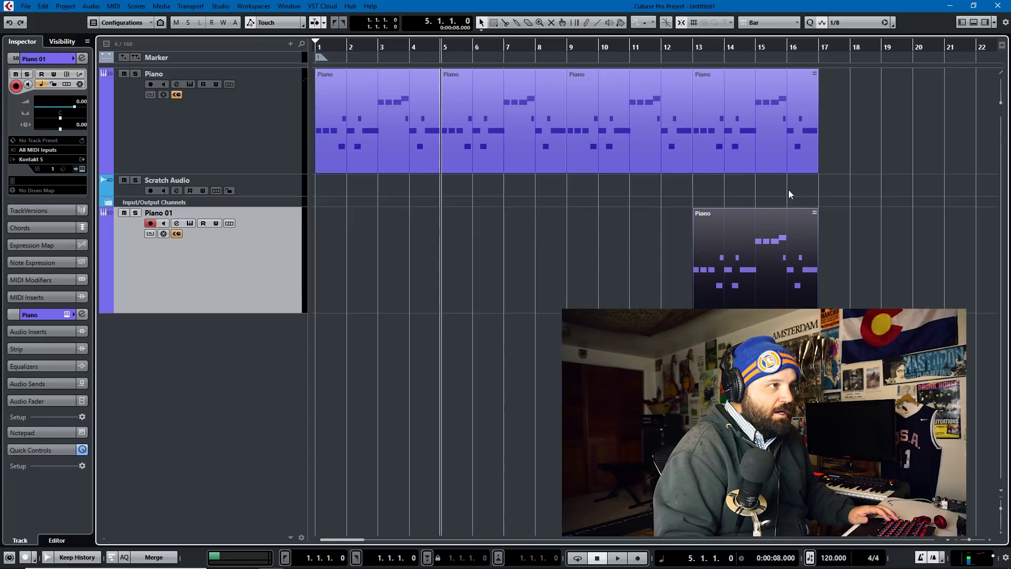
# Step: Transpose note groups in the bar-13 part (+6, +2, −3, +5, −4 semitones) into a rising line
pyautogui.doubleClick(782, 251)
pyautogui.moveTo(198, 148); pyautogui.dragTo(513, 404)
pyautogui.press('Up')
pyautogui.press('Up')
pyautogui.press('Up')
pyautogui.press('Up')
pyautogui.press('Up')
pyautogui.press('Up')
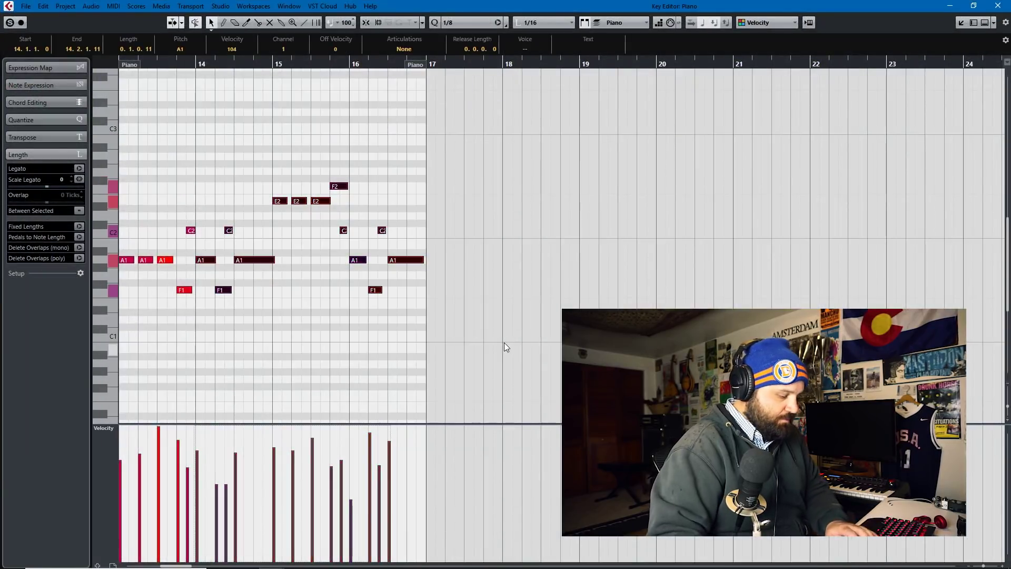
pyautogui.moveTo(242, 117); pyautogui.dragTo(393, 251)
pyautogui.press('Up')
pyautogui.press('Up')
pyautogui.press('Down')
pyautogui.press('Down')
pyautogui.press('Down')
pyautogui.moveTo(328, 110); pyautogui.dragTo(392, 248)
pyautogui.press('Up')
pyautogui.press('Up')
pyautogui.press('Up')
pyautogui.press('Up')
pyautogui.press('Up')
pyautogui.moveTo(136, 253); pyautogui.dragTo(193, 320)
pyautogui.press('Down')
pyautogui.press('Down')
pyautogui.press('Down')
pyautogui.press('Down')
pyautogui.click(1005, 5)
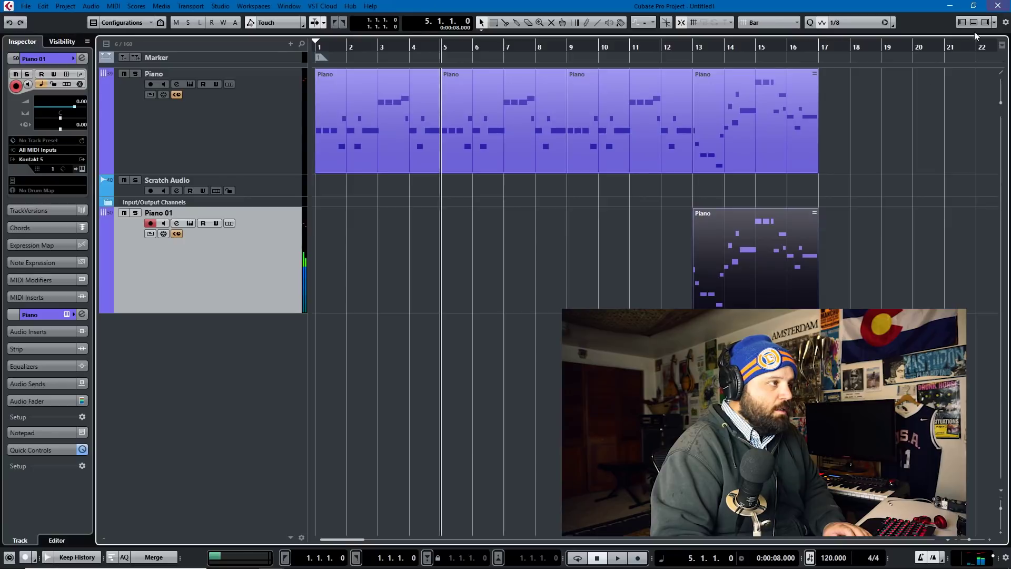
# Step: Play the reworked ending from bar 13, then stop playback
pyautogui.click(693, 49)
pyautogui.press('space')
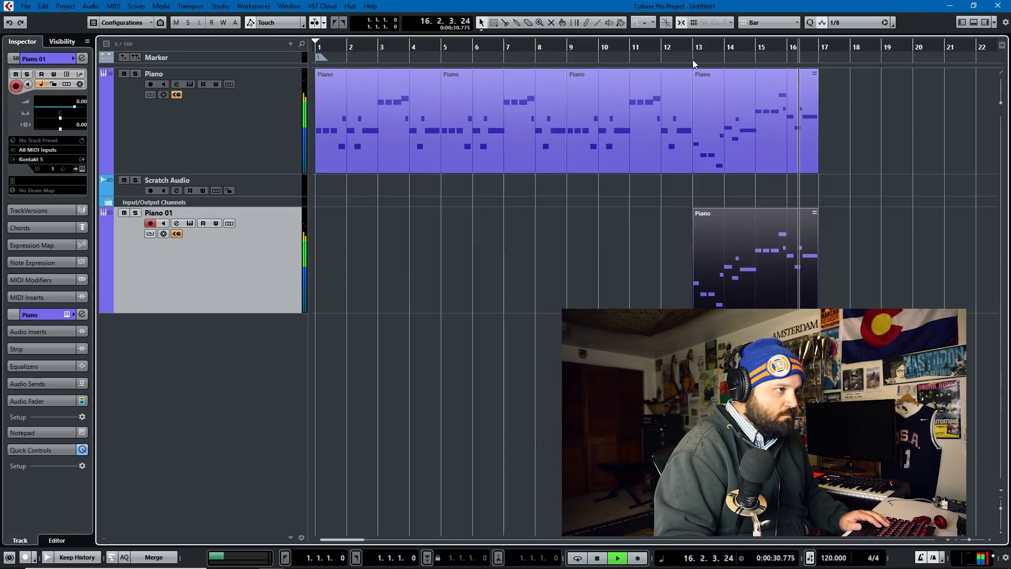
pyautogui.press('space')
# Step: Select the bars 13–16 Piano part on the top track
pyautogui.click(697, 72)
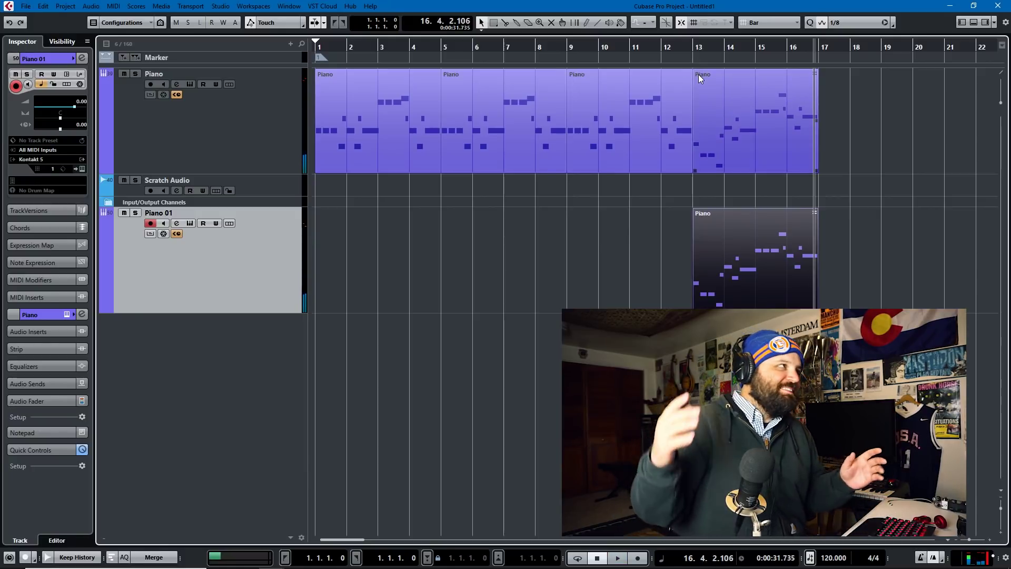
pyautogui.click(843, 71)
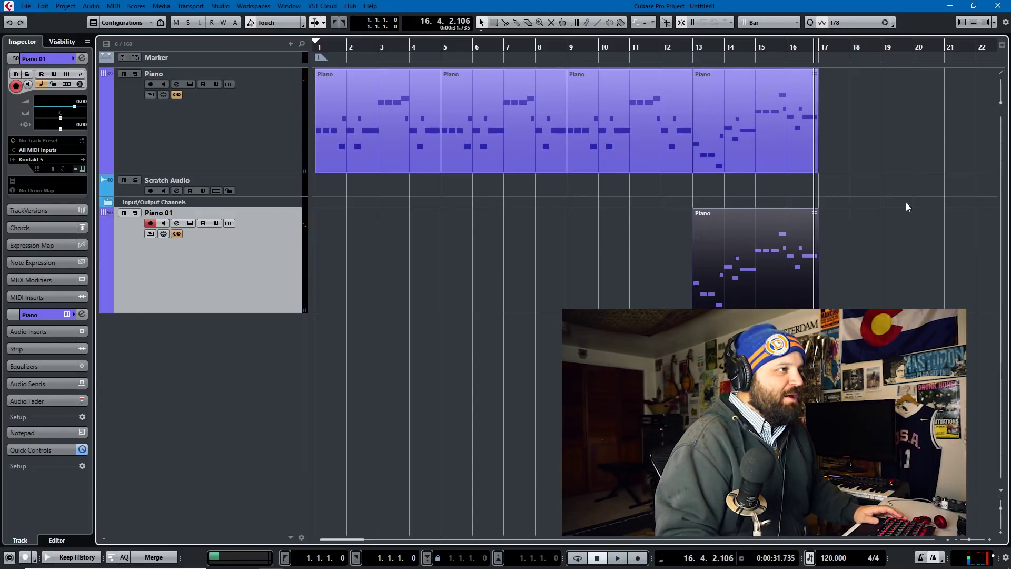
pyautogui.click(793, 163)
pyautogui.click(895, 229)
pyautogui.click(734, 148)
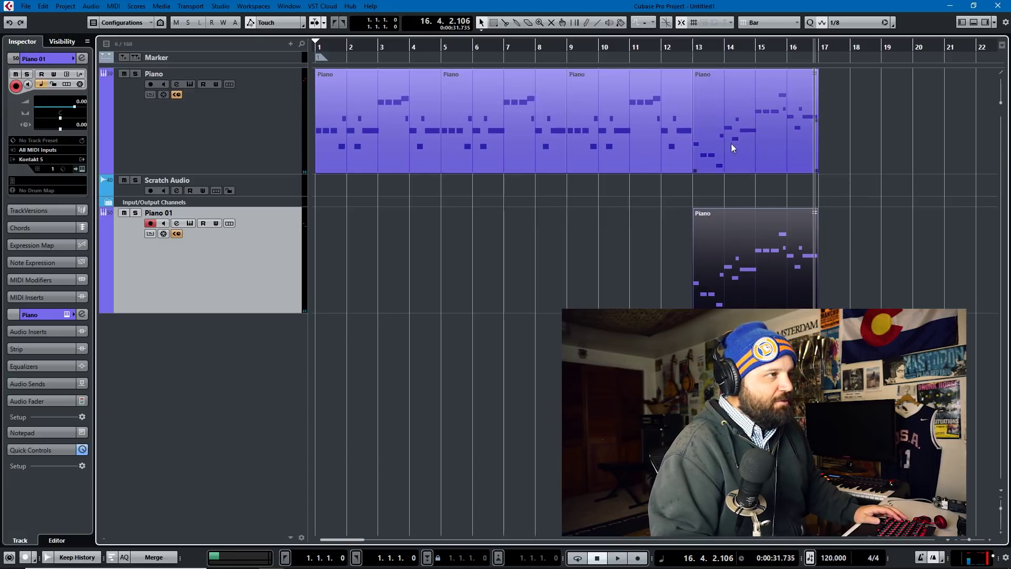
pyautogui.click(757, 131)
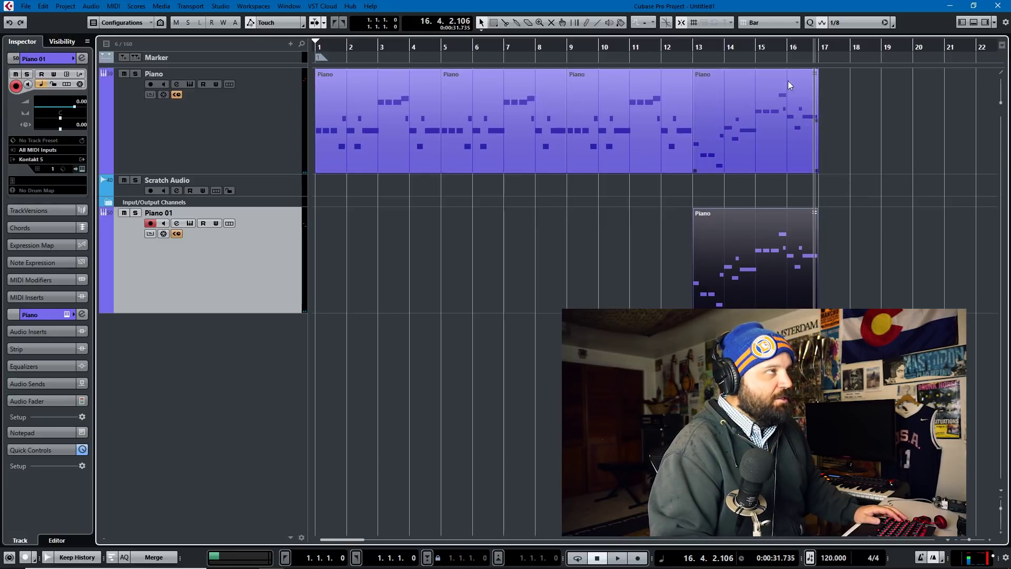
pyautogui.click(763, 126)
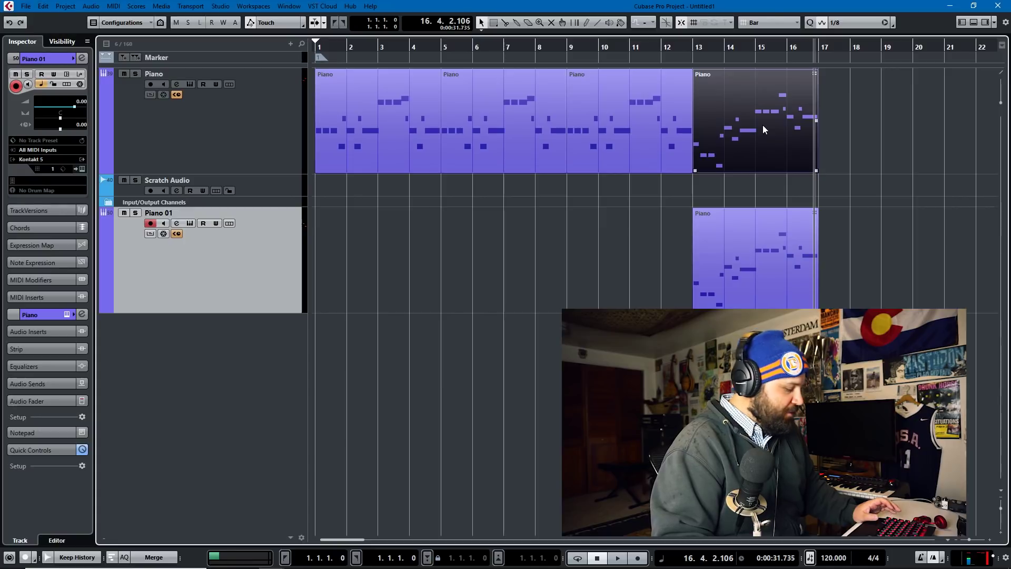
# Step: Alt-drag the bar-13 part to bar 17, then the bar-17 part to bars 21–24
pyautogui.moveTo(762, 125); pyautogui.dragTo(905, 124)
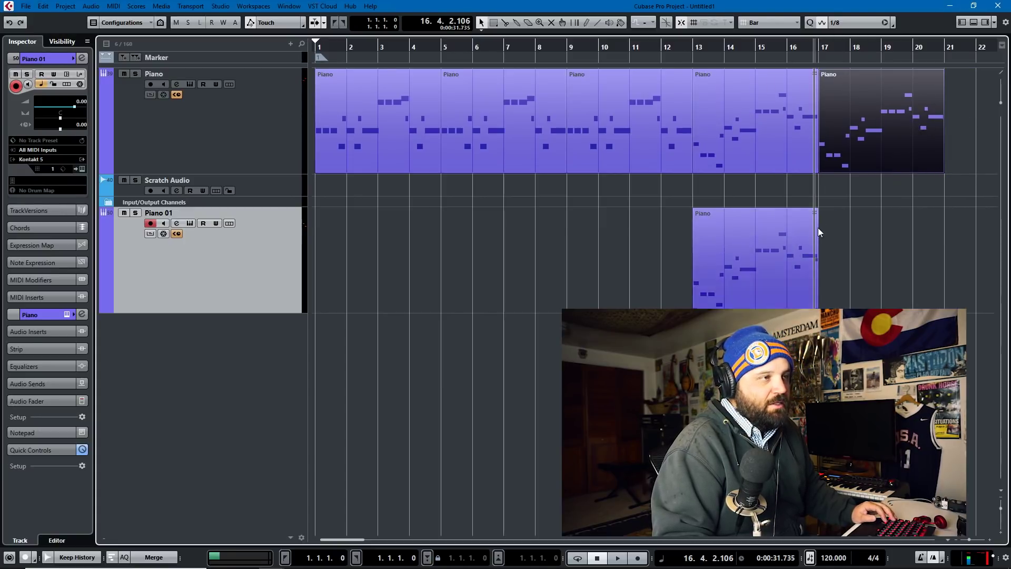
pyautogui.hscroll(5, 782, 211)
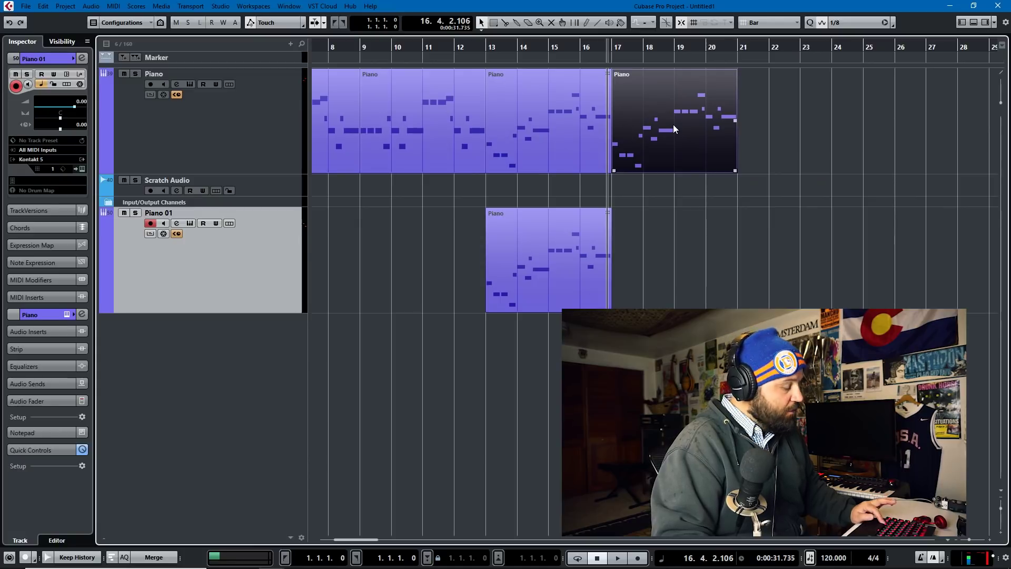
pyautogui.moveTo(673, 129); pyautogui.dragTo(797, 131)
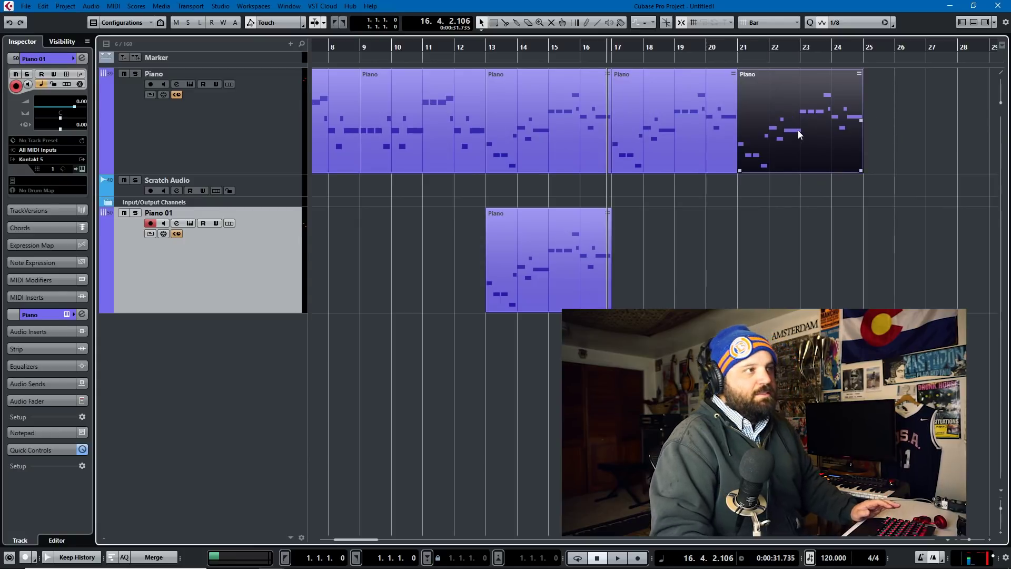